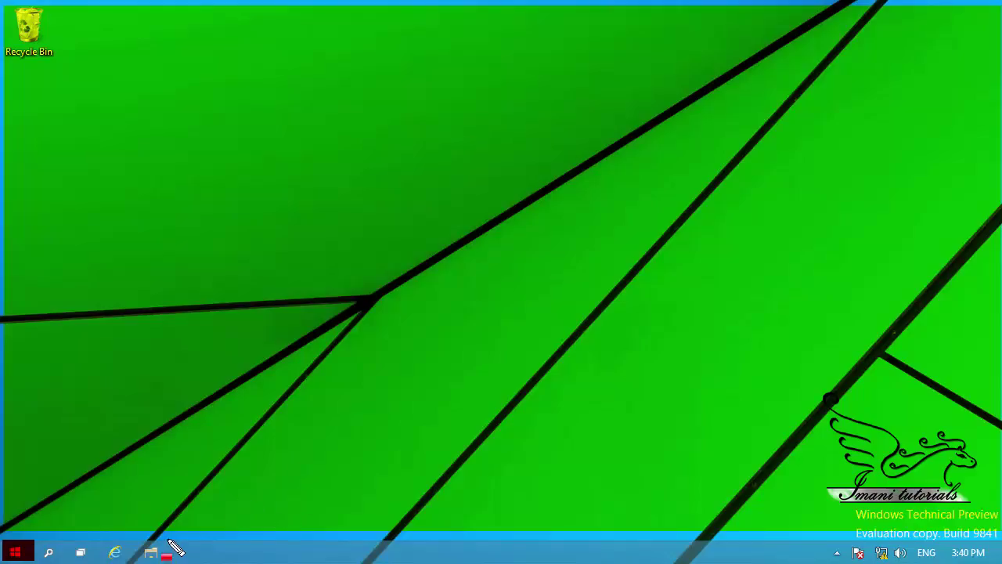
pyautogui.moveTo(166, 553); pyautogui.dragTo(40, 556)
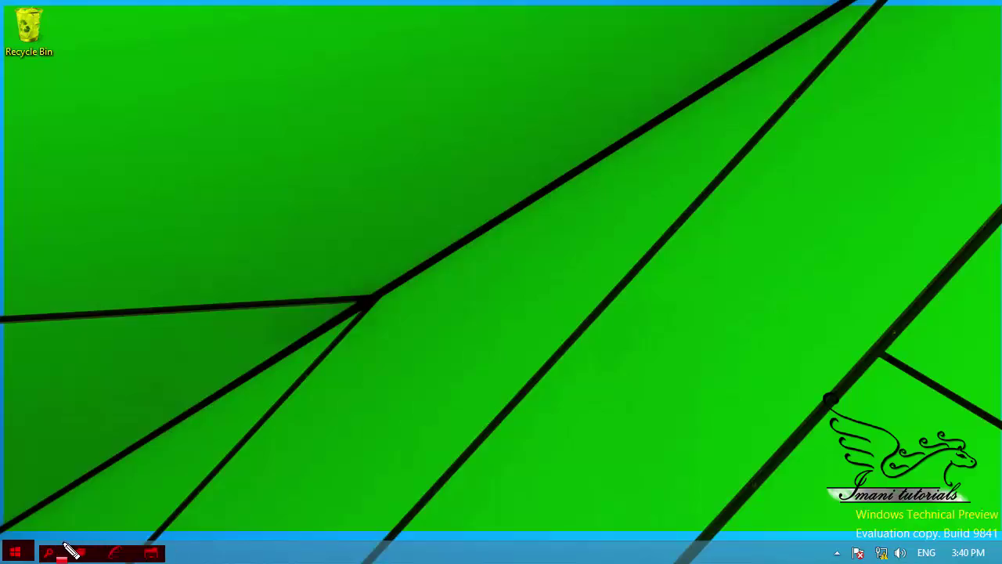
pyautogui.moveTo(43, 548); pyautogui.dragTo(994, 555)
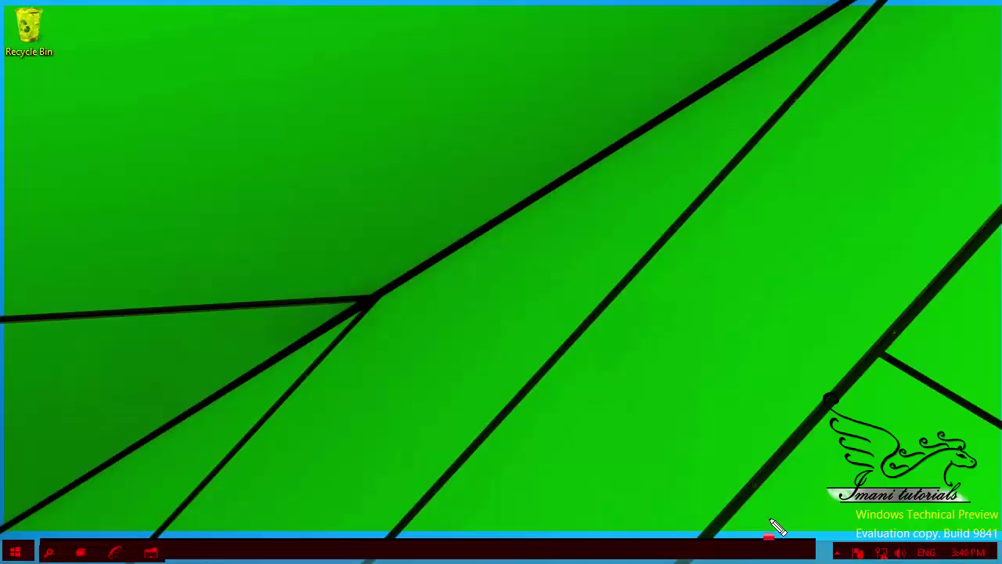
pyautogui.press('Escape')
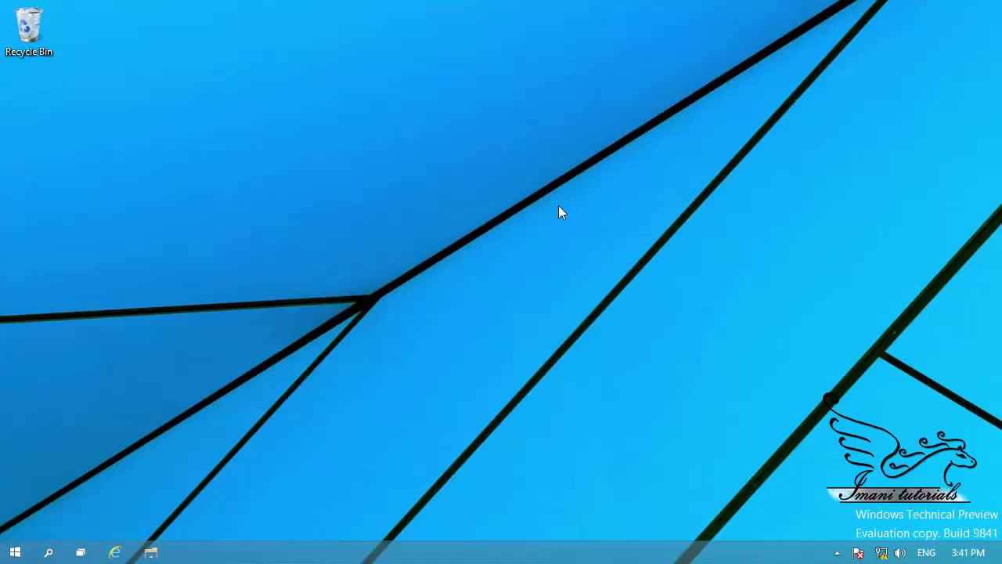
# Step: Open the Personalization settings for the desktop
pyautogui.rightClick(436, 116)
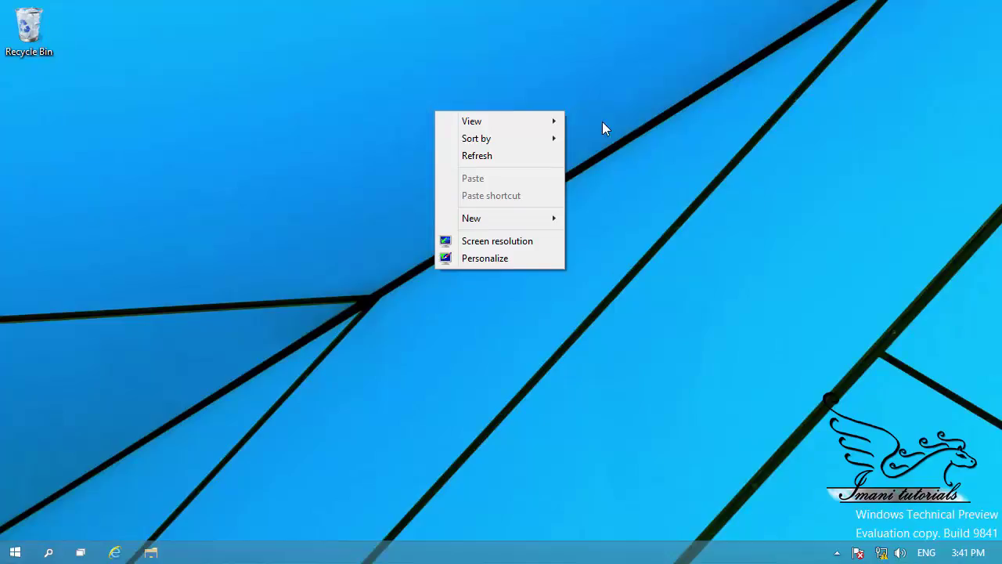
pyautogui.moveTo(462, 125)
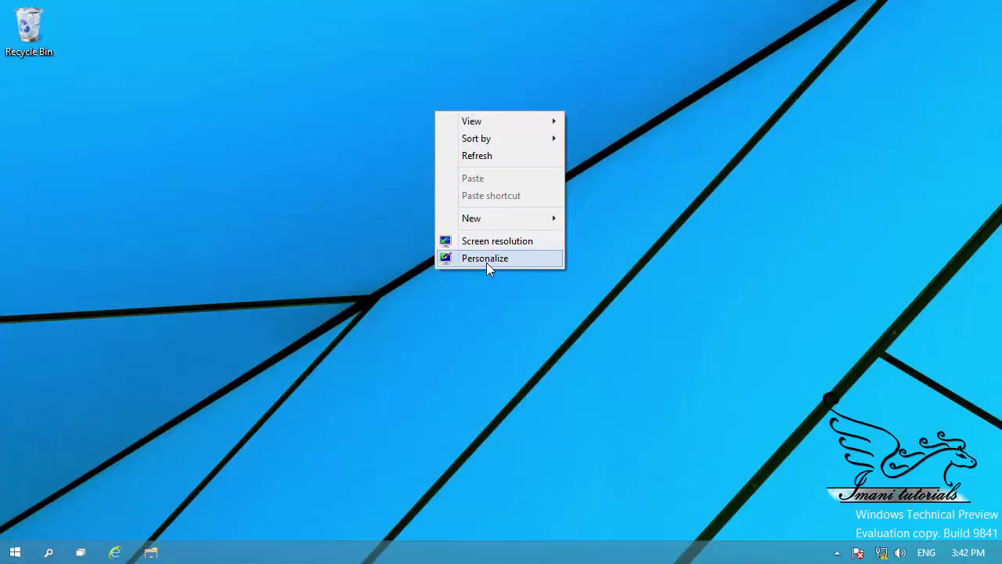
pyautogui.click(486, 259)
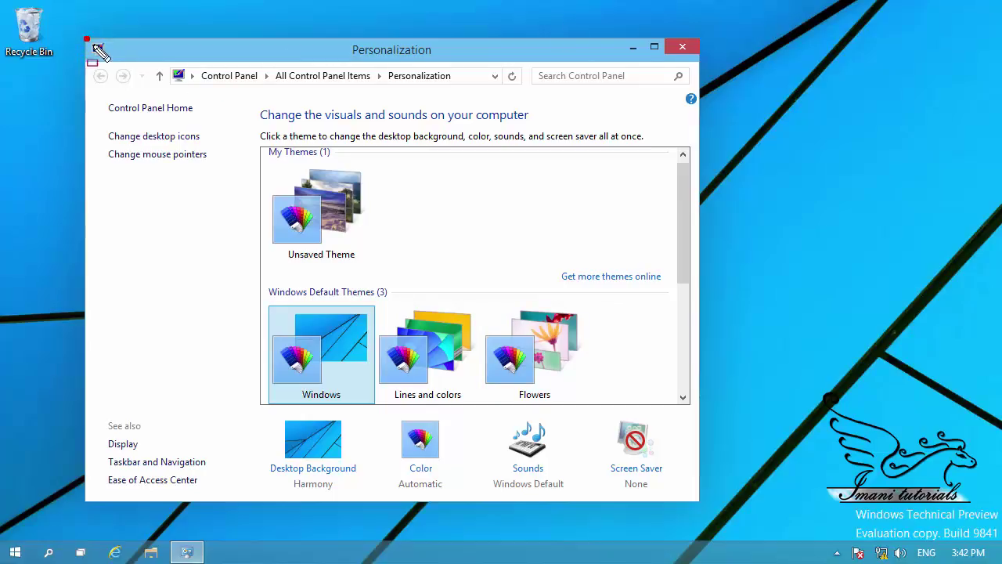
pyautogui.moveTo(93, 45)
pyautogui.mouseDown()
pyautogui.moveTo(681, 57)
pyautogui.moveTo(699, 69)
pyautogui.mouseUp()
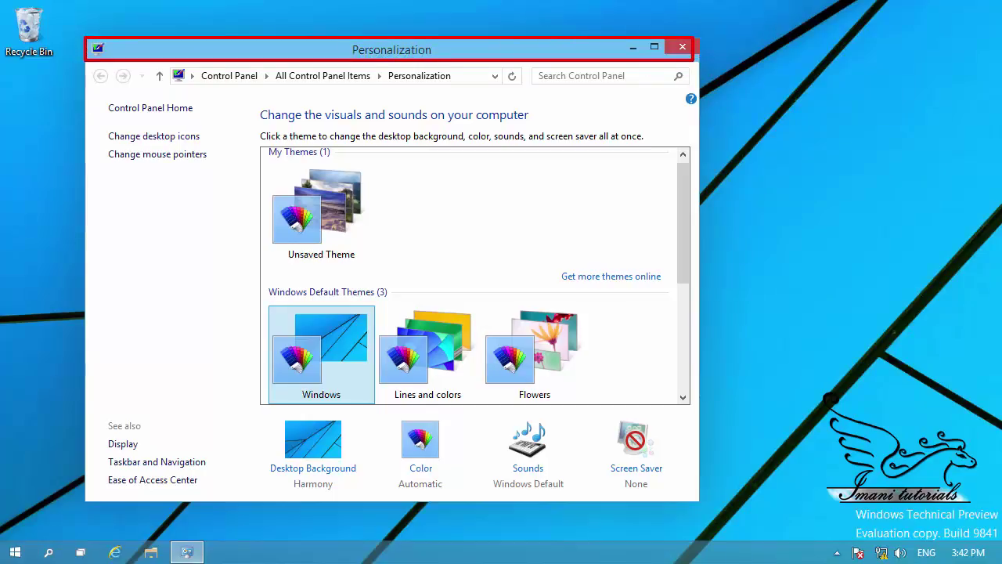
pyautogui.moveTo(2, 541)
pyautogui.mouseDown()
pyautogui.moveTo(20, 550)
pyautogui.moveTo(984, 552)
pyautogui.moveTo(1001, 562)
pyautogui.mouseUp()
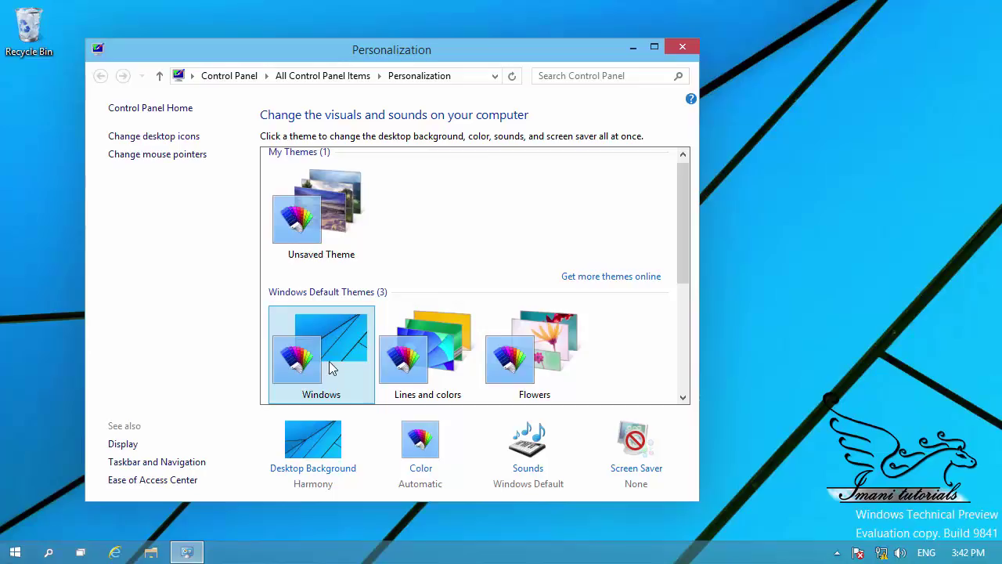
# Step: Try out the Lines and colors and Flowers default themes, and reapply the Windows theme
pyautogui.click(430, 359)
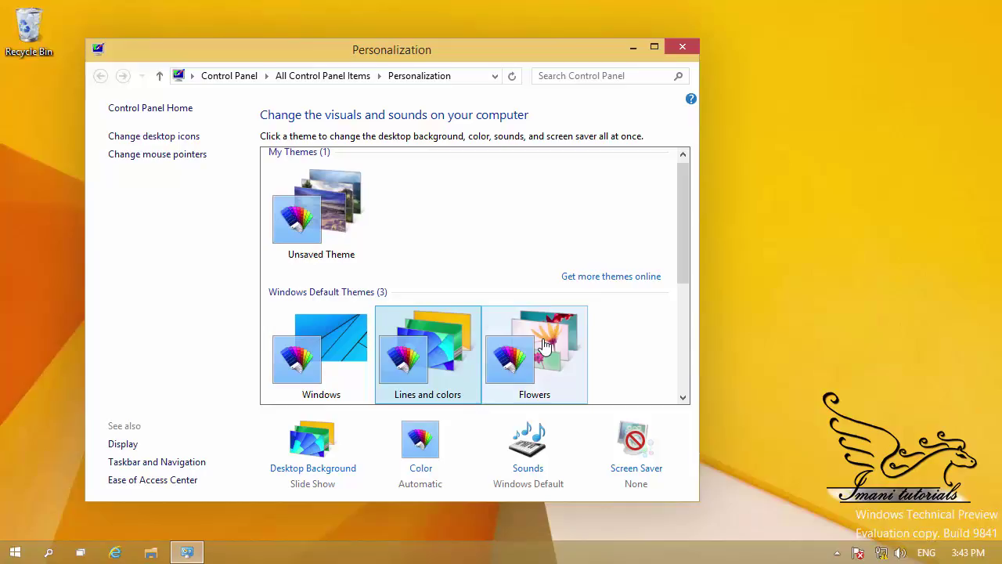
pyautogui.click(546, 345)
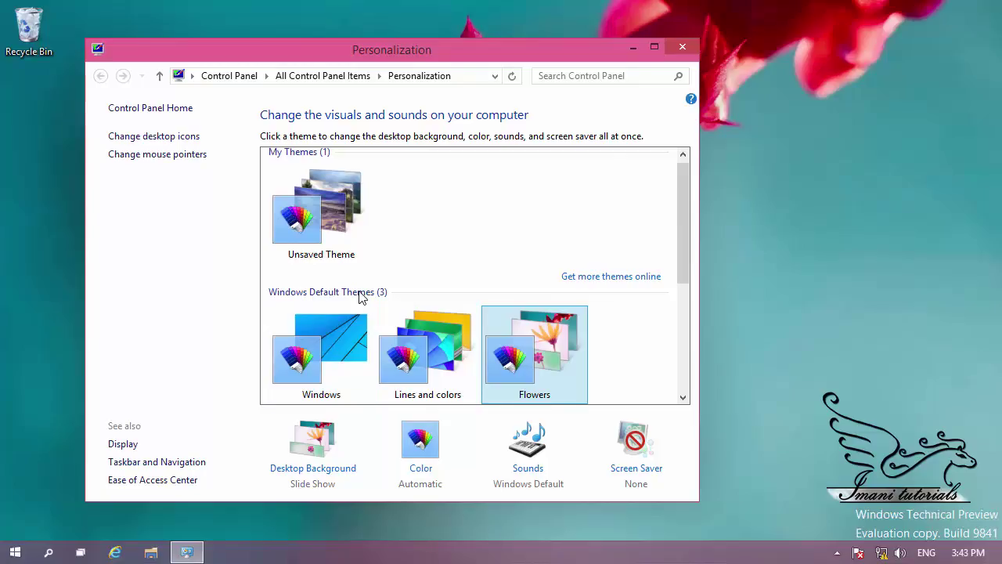
pyautogui.moveTo(680, 237); pyautogui.dragTo(689, 379)
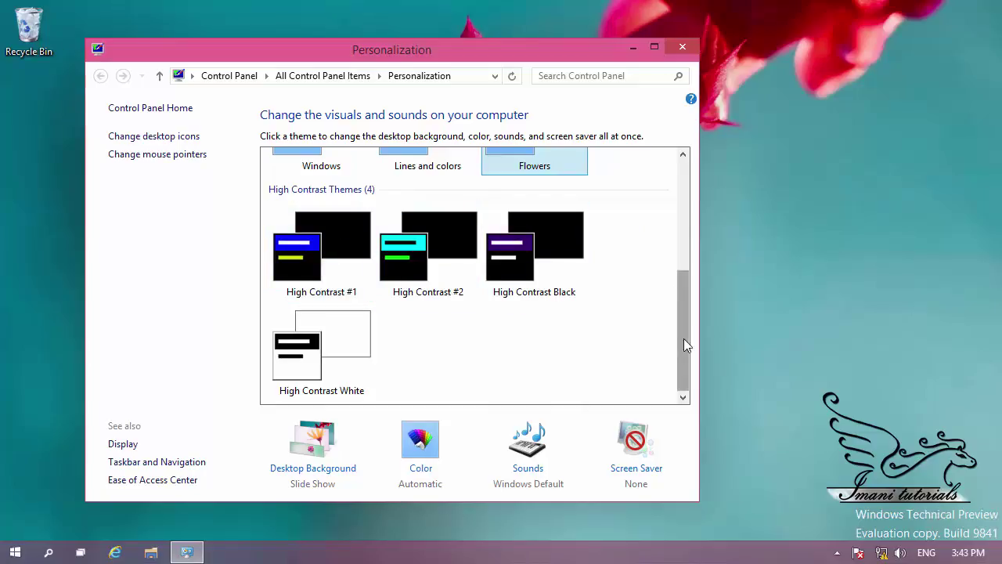
pyautogui.moveTo(680, 337); pyautogui.dragTo(656, 252)
pyautogui.click(342, 303)
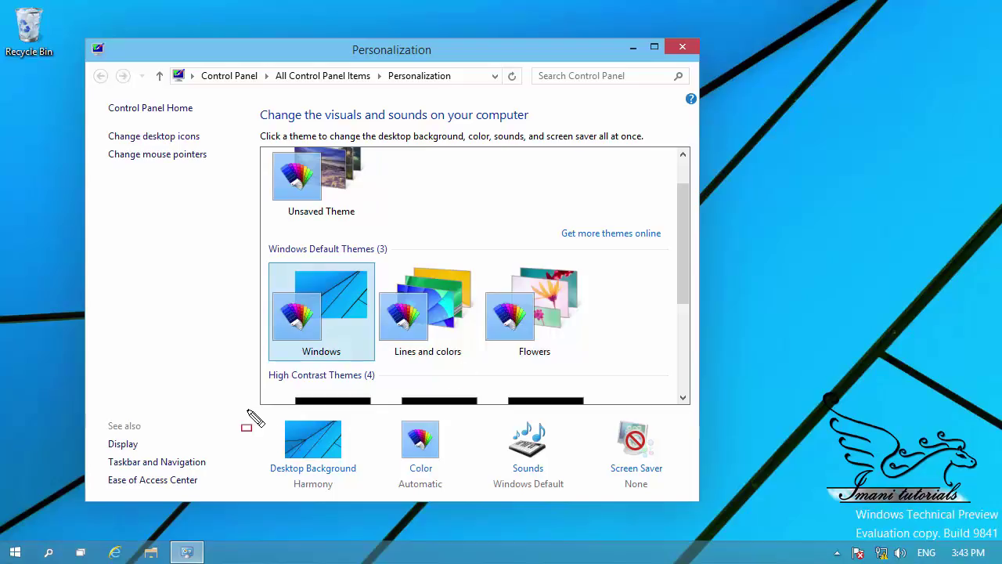
pyautogui.moveTo(248, 410)
pyautogui.mouseDown()
pyautogui.moveTo(352, 468)
pyautogui.moveTo(544, 470)
pyautogui.moveTo(682, 498)
pyautogui.mouseUp()
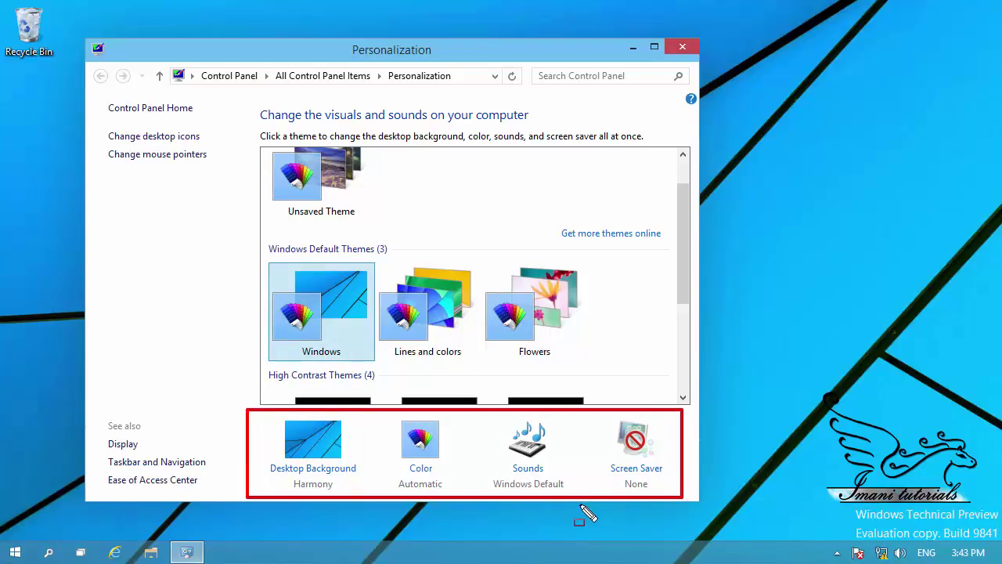
pyautogui.press('Escape')
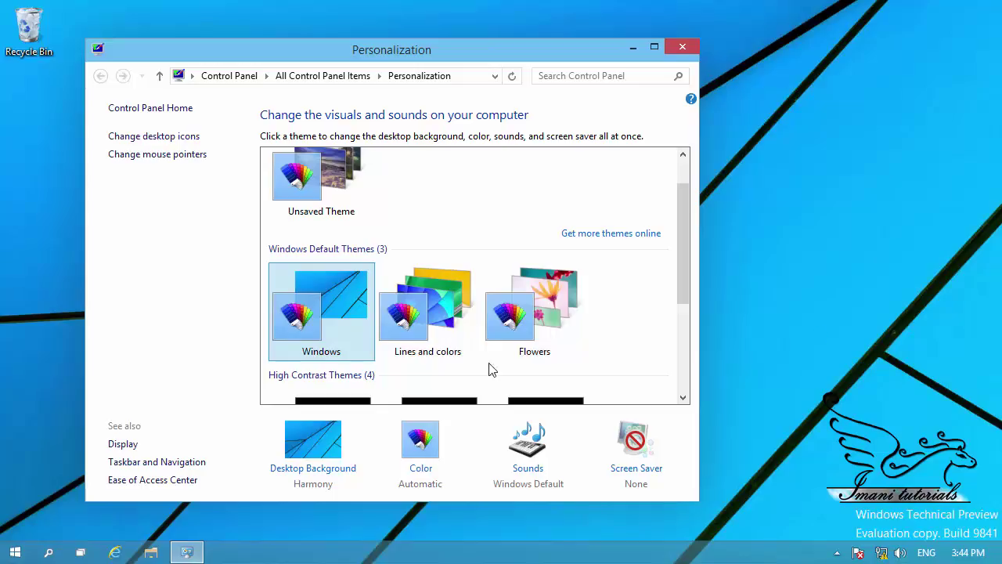
# Step: In the desktop background settings, replace the Windows picture with the blue-and-orange building picture from the Lines and colors group
pyautogui.click(342, 473)
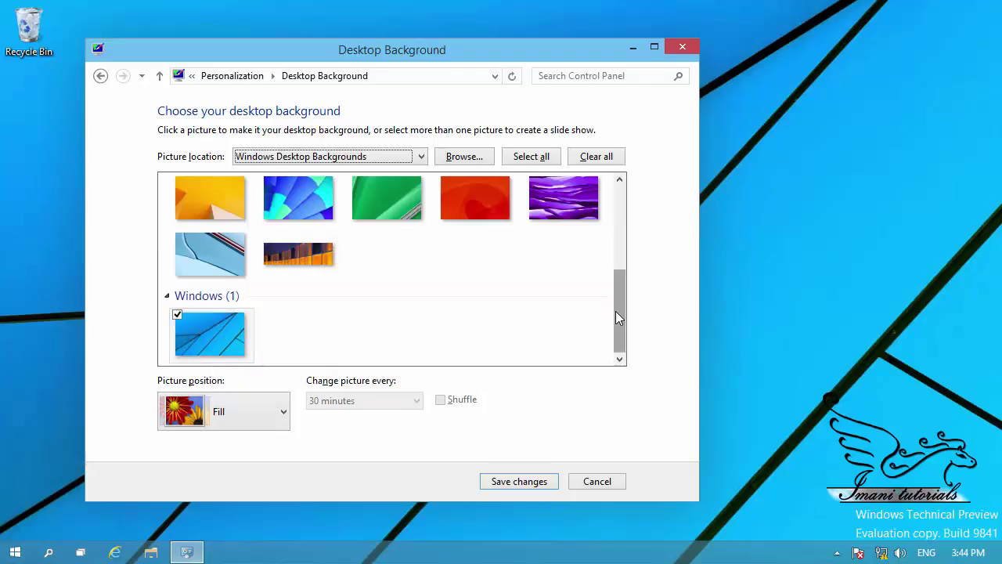
pyautogui.moveTo(615, 311); pyautogui.dragTo(618, 228)
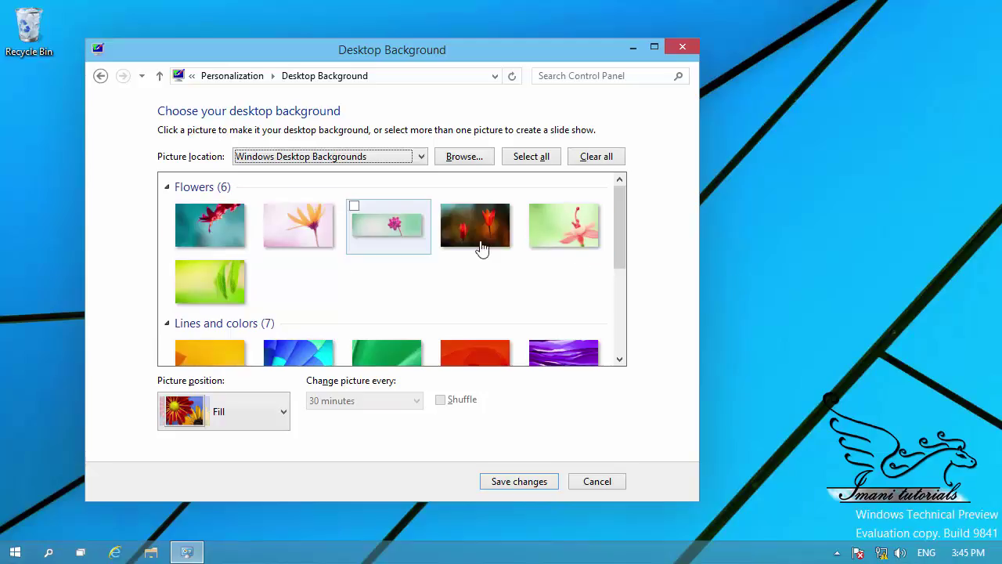
pyautogui.moveTo(617, 225); pyautogui.dragTo(619, 314)
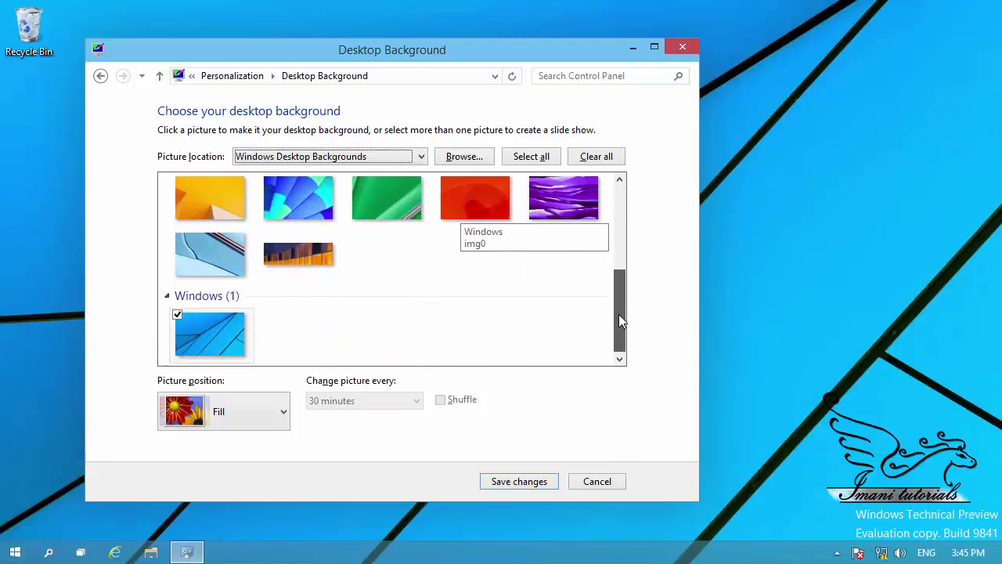
pyautogui.click(177, 317)
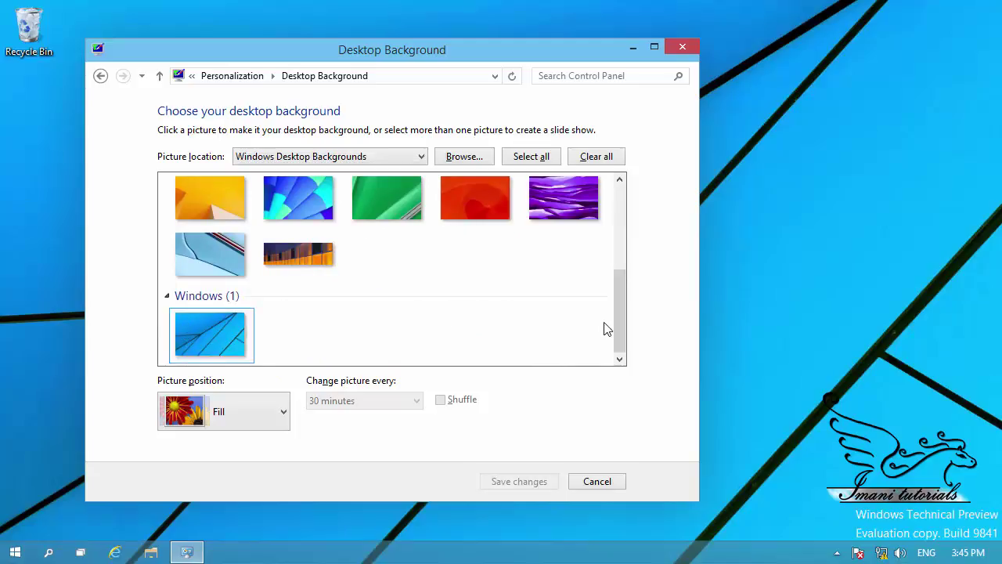
pyautogui.moveTo(616, 322); pyautogui.dragTo(618, 275)
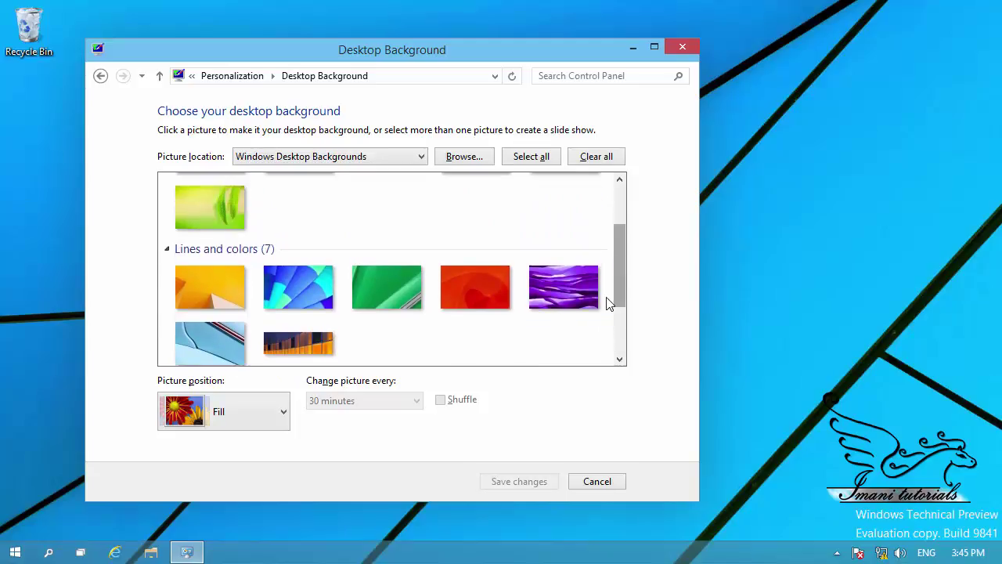
pyautogui.click(282, 344)
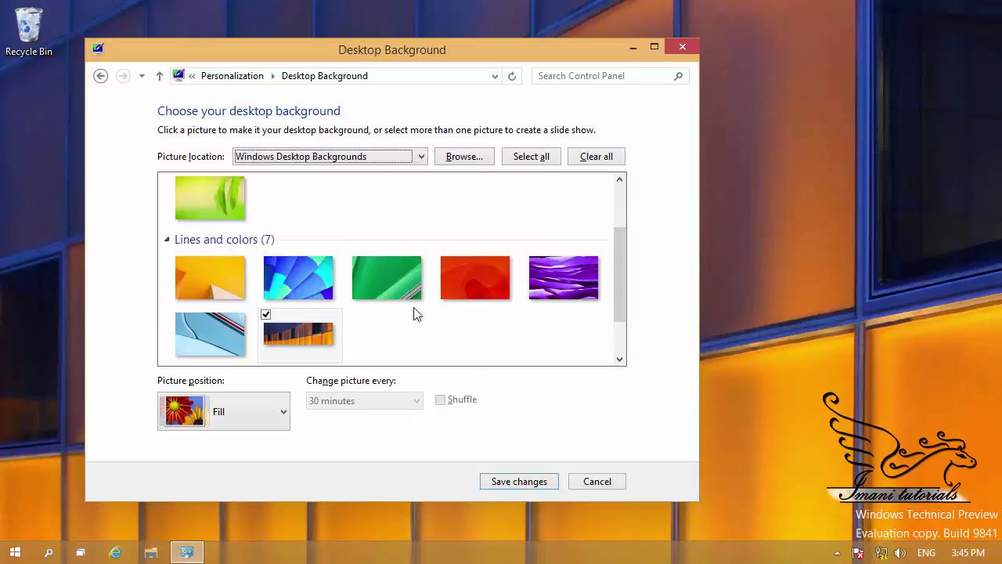
# Step: Add the purple, red and green Lines and colors pictures and the green leaf picture from Flowers to the background selection
pyautogui.click(532, 262)
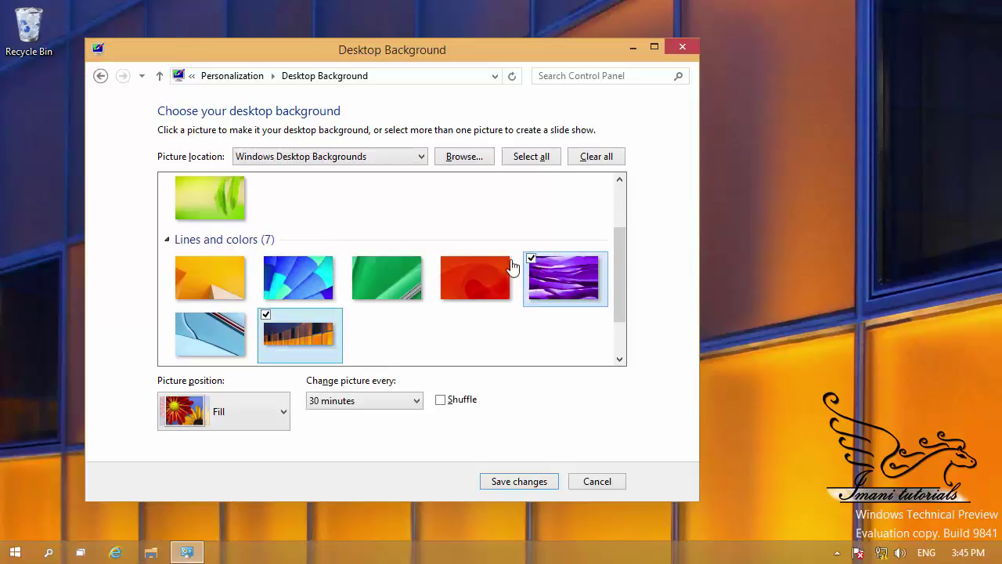
pyautogui.click(443, 261)
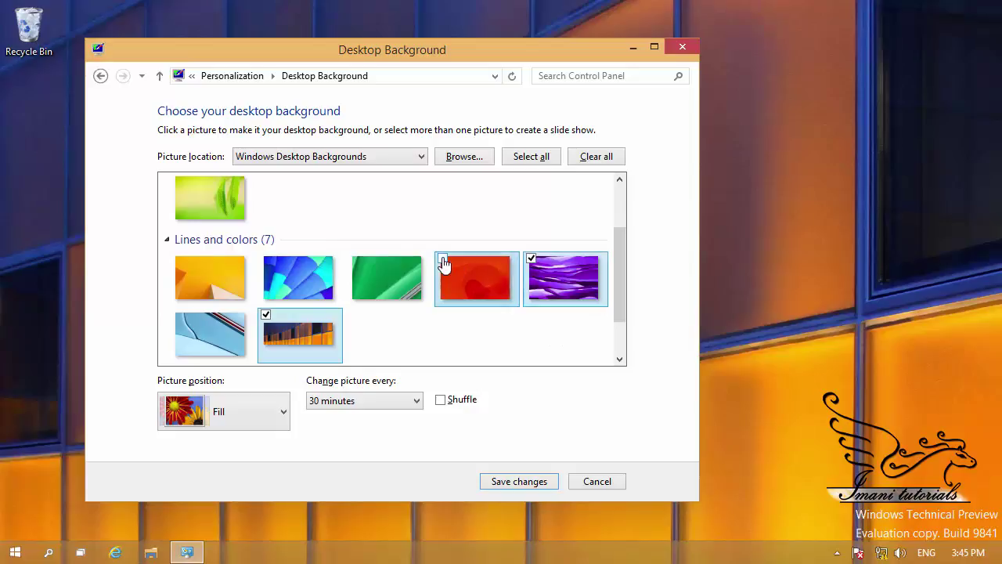
pyautogui.click(357, 261)
pyautogui.scroll(2, 415, 270)
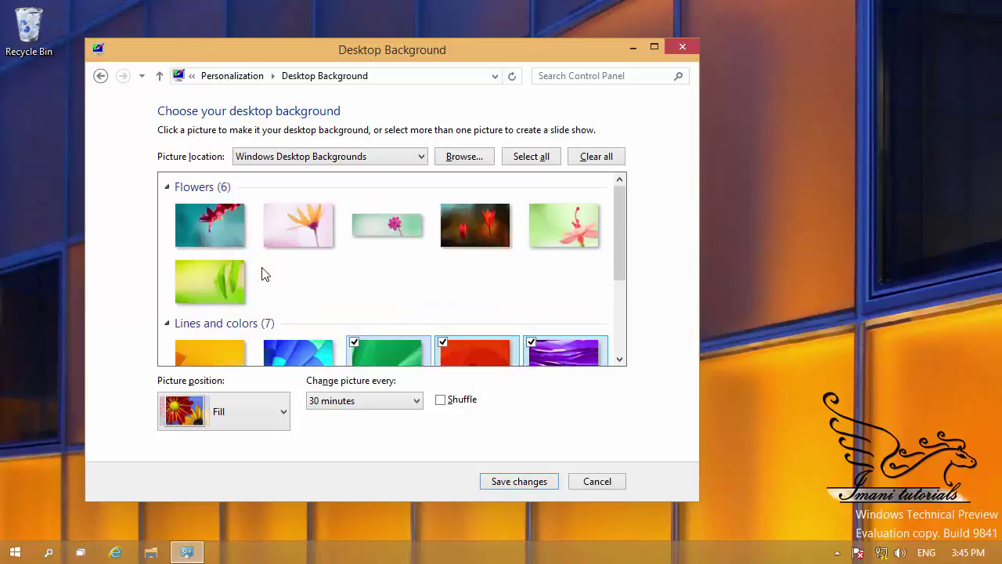
pyautogui.click(178, 263)
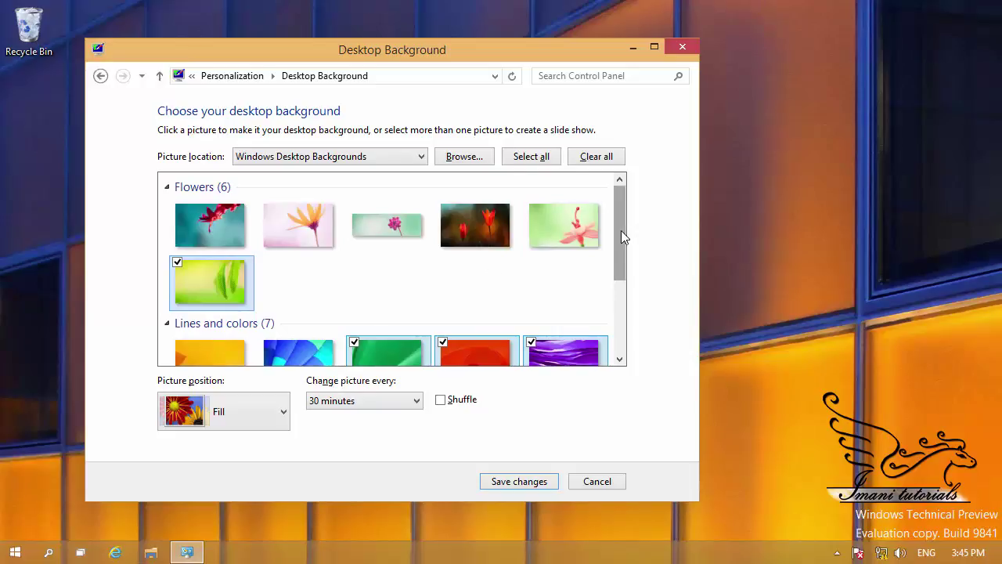
# Step: Set the background slide show to change the picture every 3 minutes
pyautogui.moveTo(621, 230); pyautogui.dragTo(618, 290)
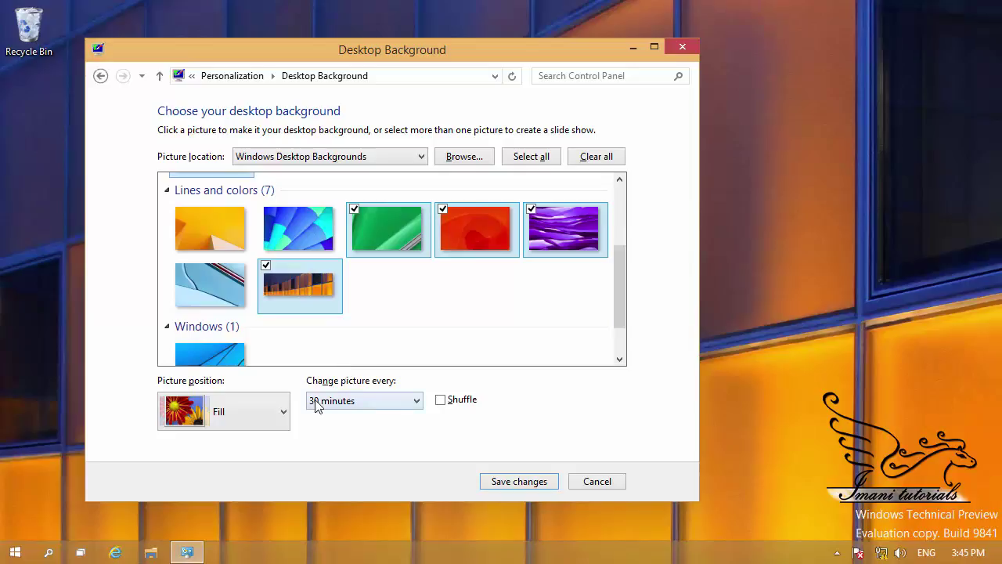
pyautogui.click(417, 403)
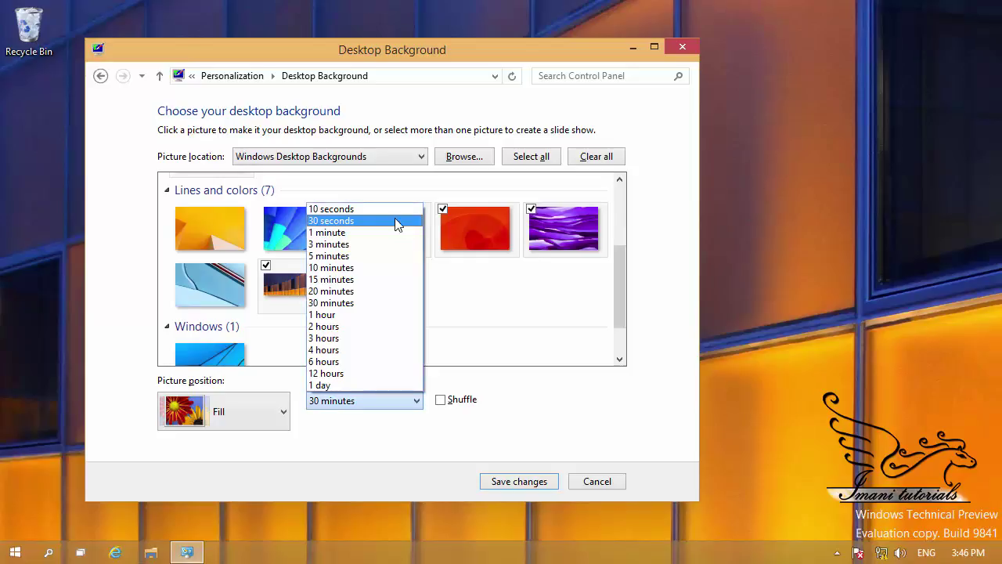
pyautogui.click(348, 249)
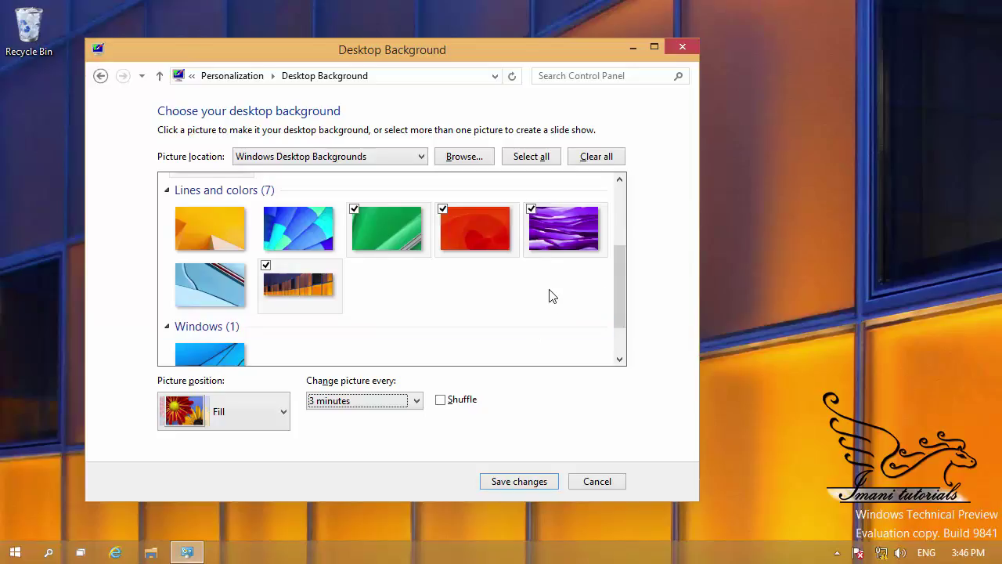
# Step: Look through the available picture locations for the desktop background, keeping Windows Desktop Backgrounds
pyautogui.scroll(2, 570, 292)
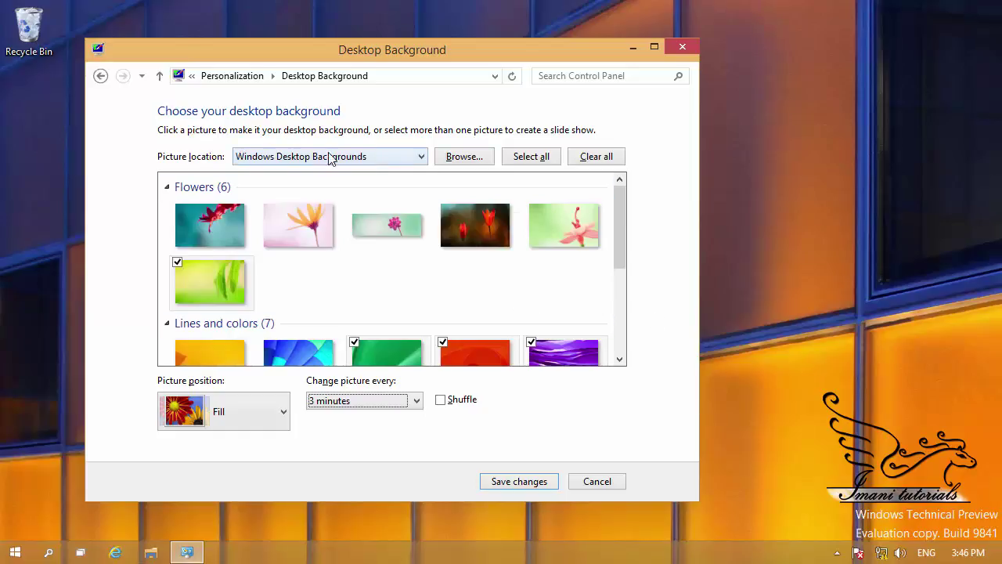
pyautogui.click(421, 159)
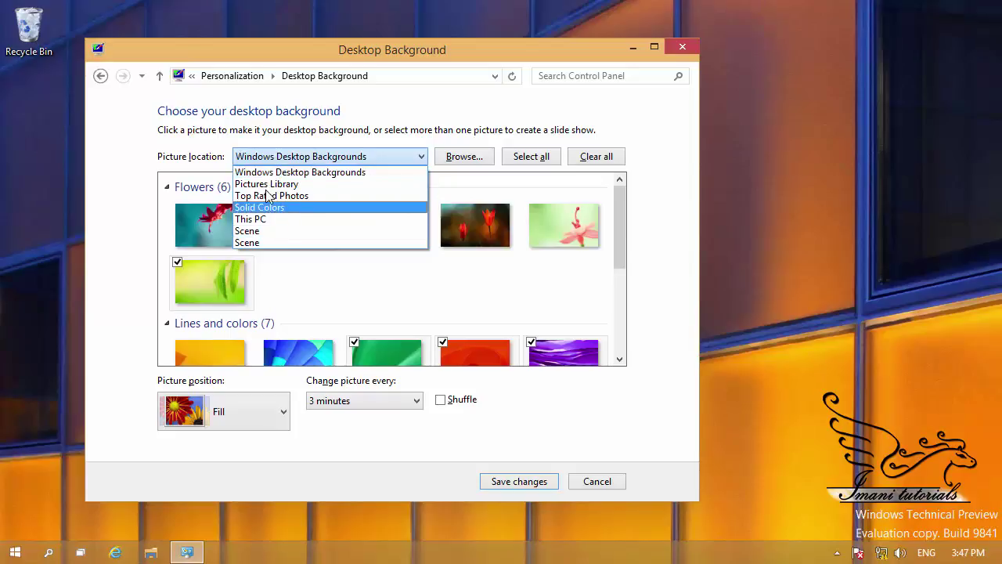
pyautogui.click(352, 151)
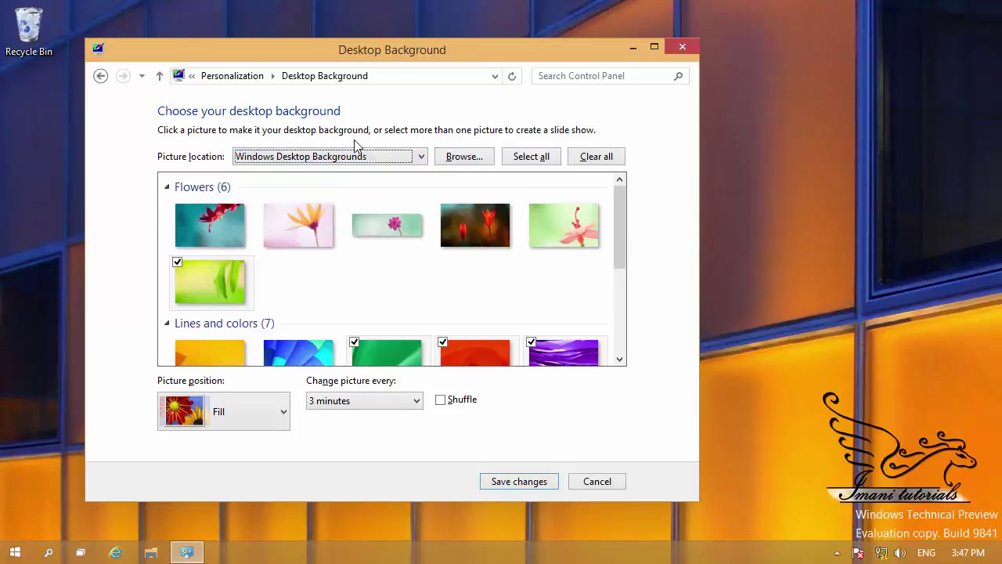
# Step: Try to use the Photos folder on Local Disk (C:) as the picture location for the desktop background
pyautogui.click(462, 159)
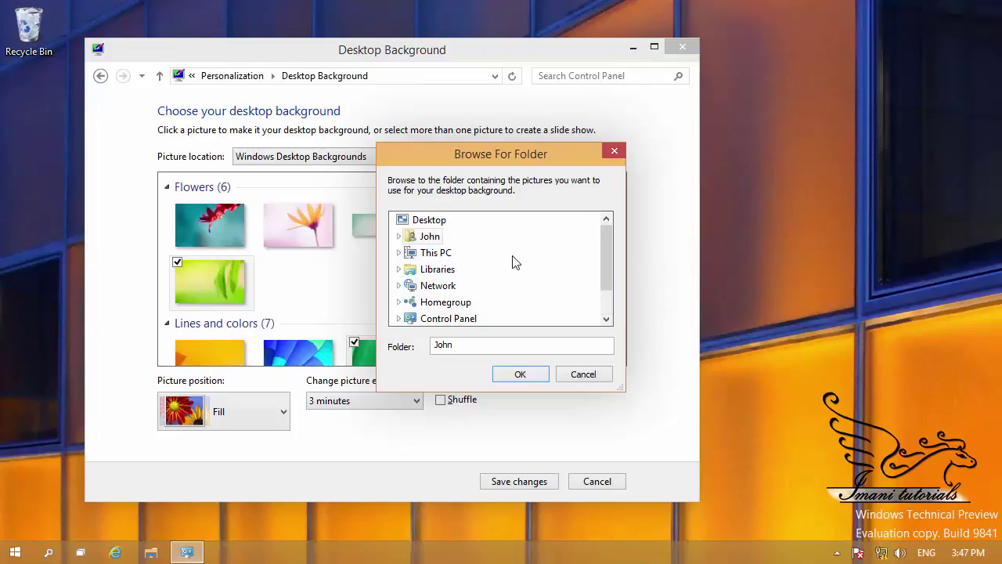
pyautogui.scroll(-1, 483, 296)
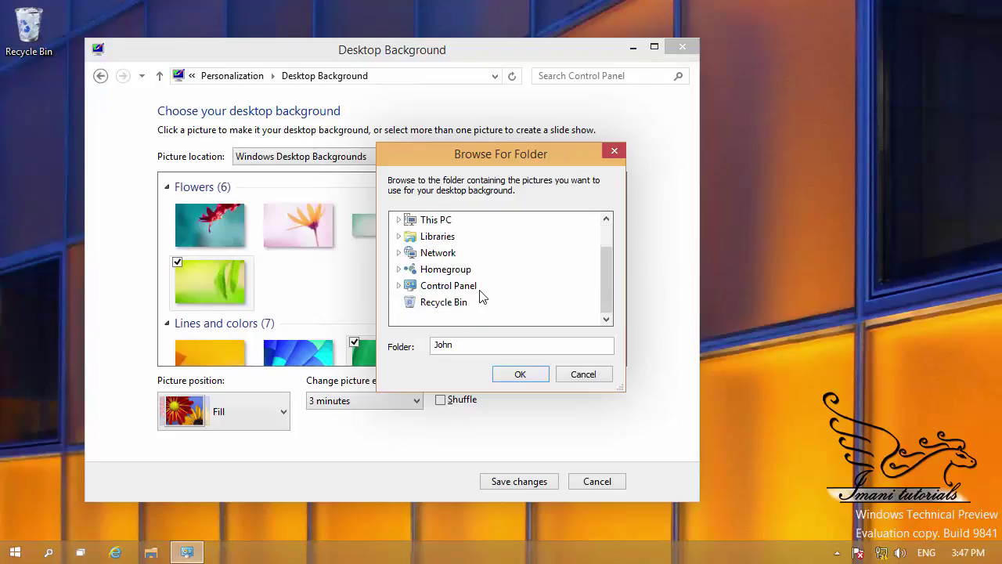
pyautogui.scroll(1, 443, 286)
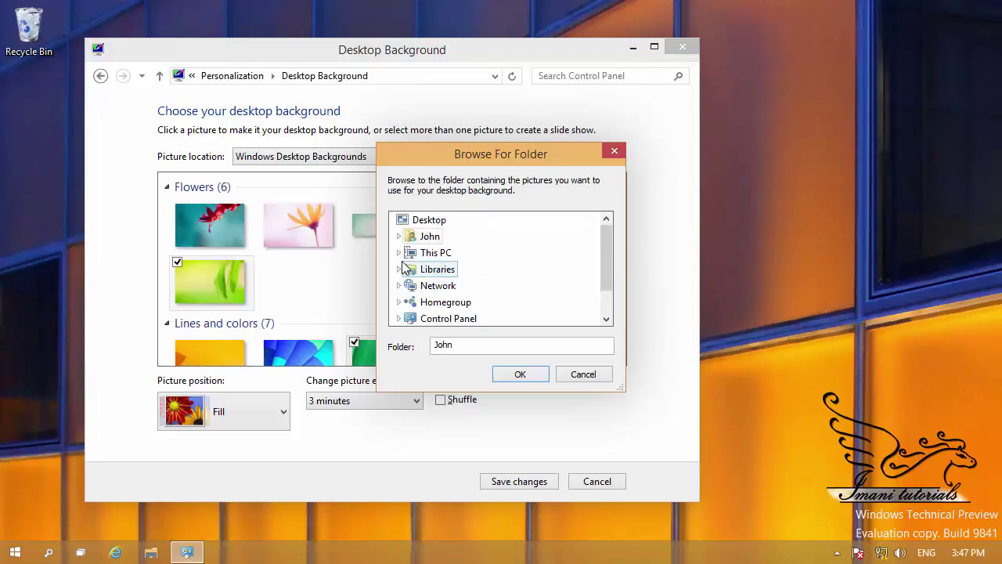
pyautogui.click(398, 253)
pyautogui.scroll(-2, 396, 278)
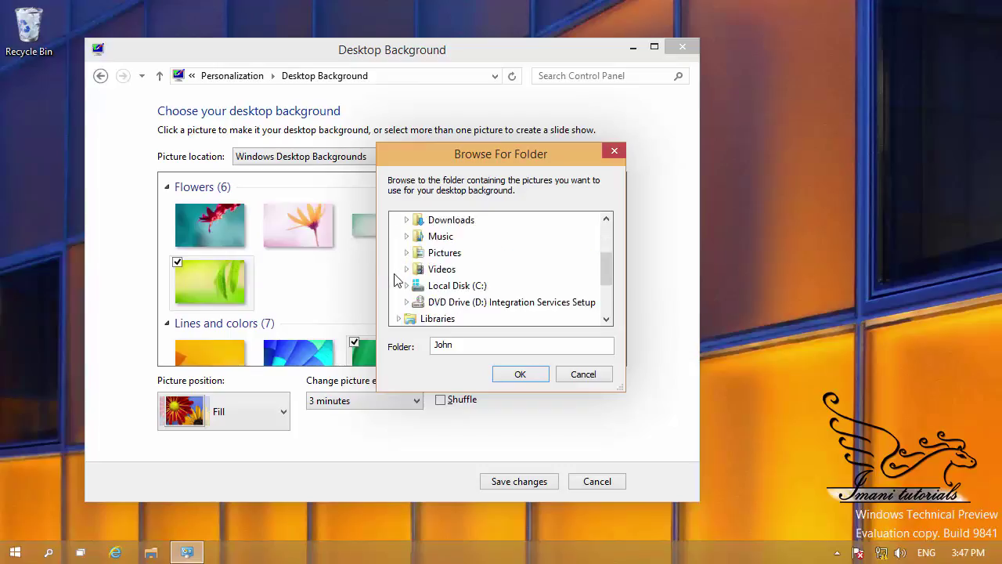
pyautogui.click(407, 235)
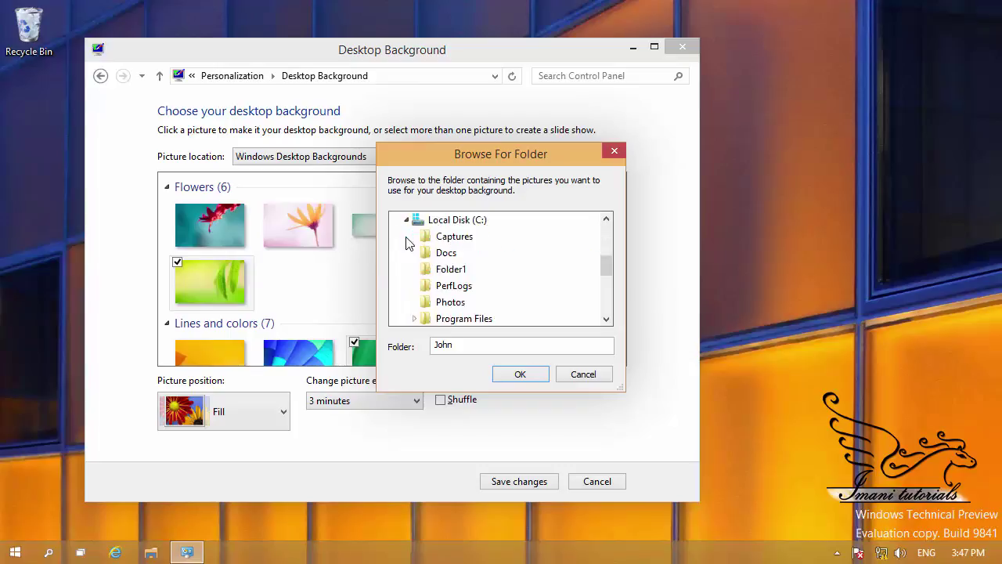
pyautogui.scroll(-1, 402, 246)
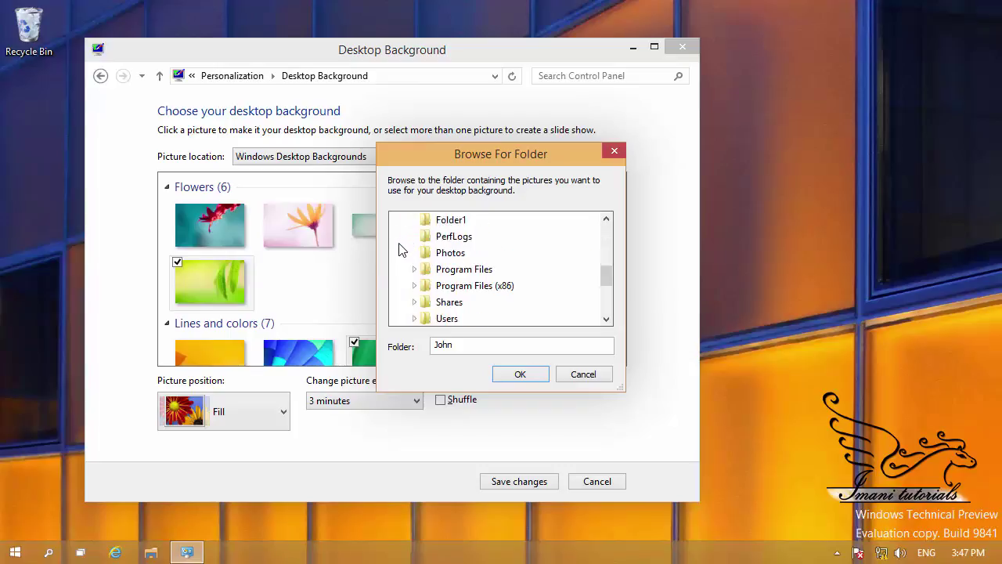
pyautogui.click(441, 257)
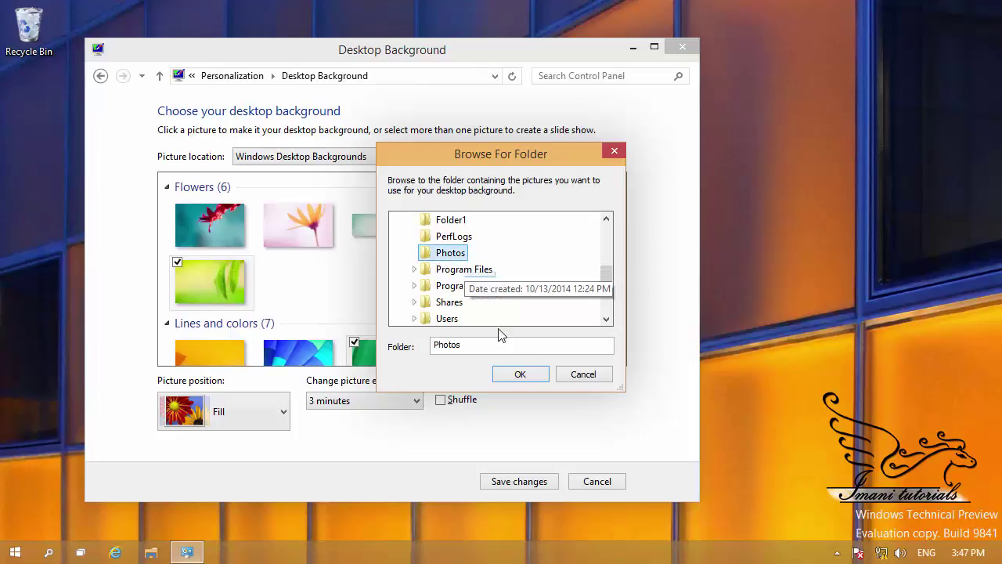
pyautogui.click(532, 376)
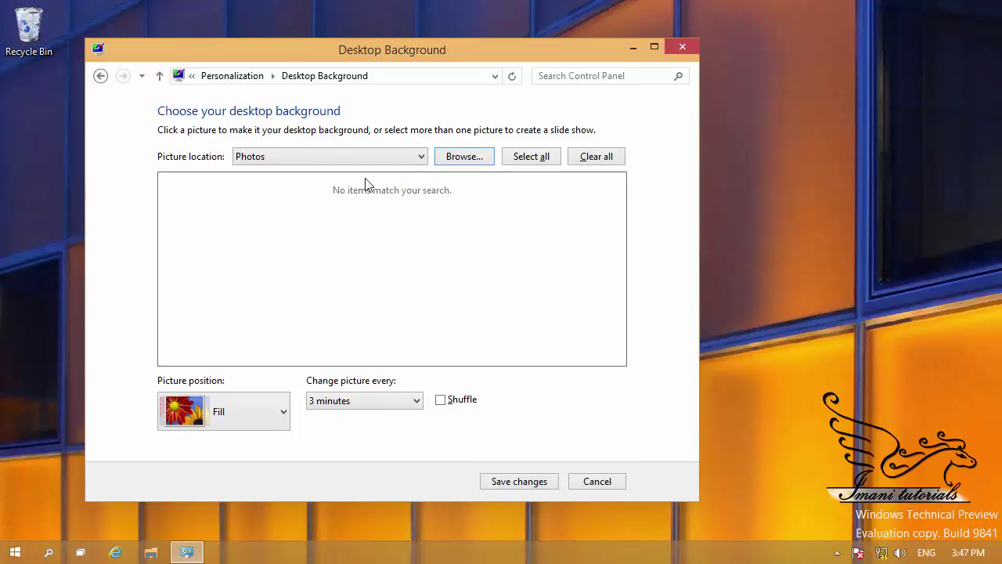
# Step: Set the picture location to the Scene folder inside Pictures under This PC
pyautogui.click(451, 158)
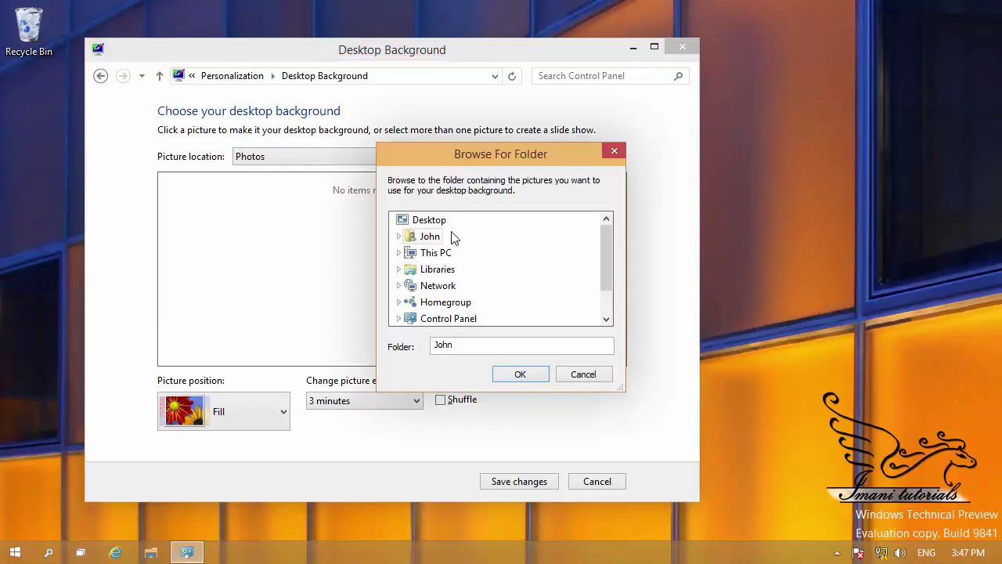
pyautogui.click(398, 253)
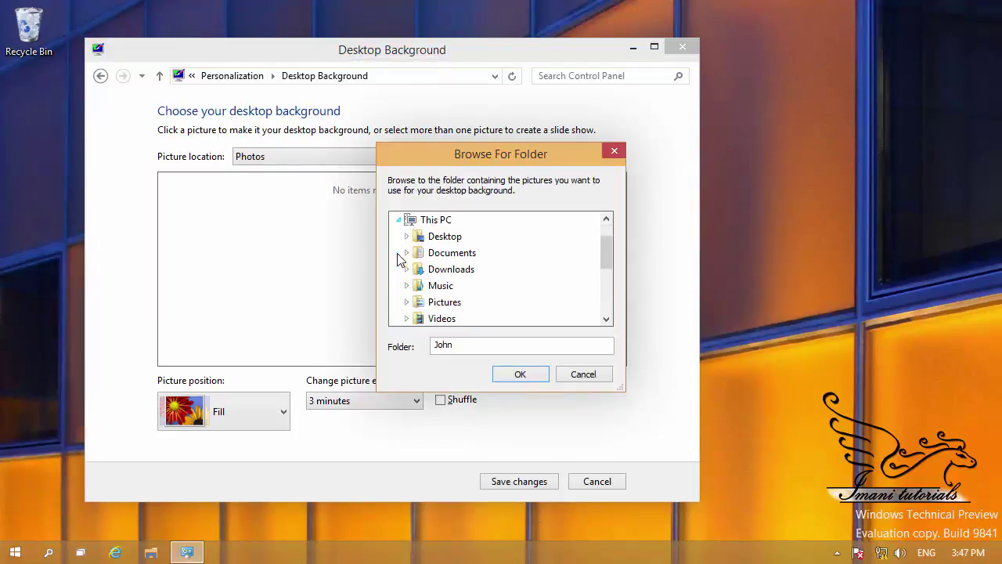
pyautogui.click(406, 303)
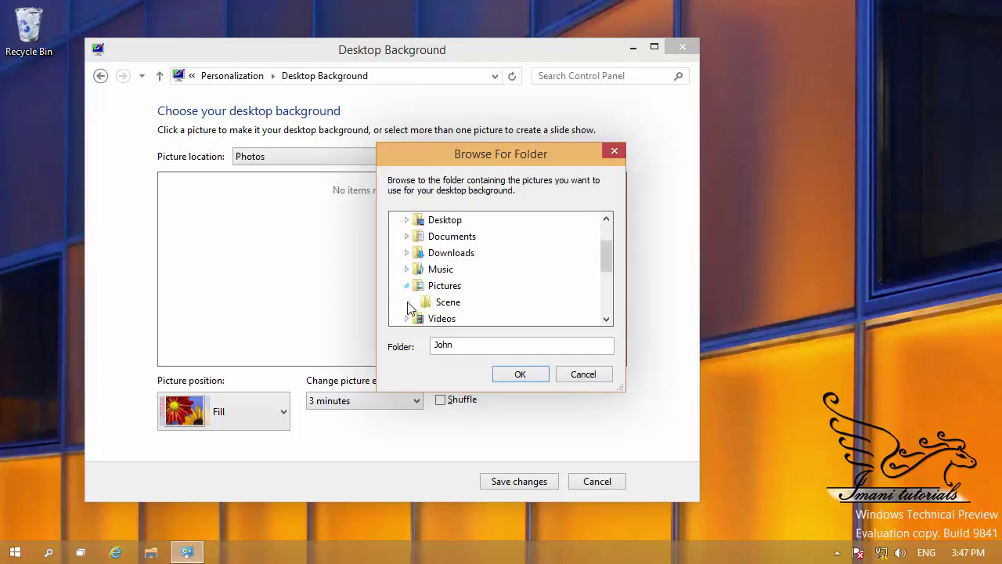
pyautogui.click(449, 304)
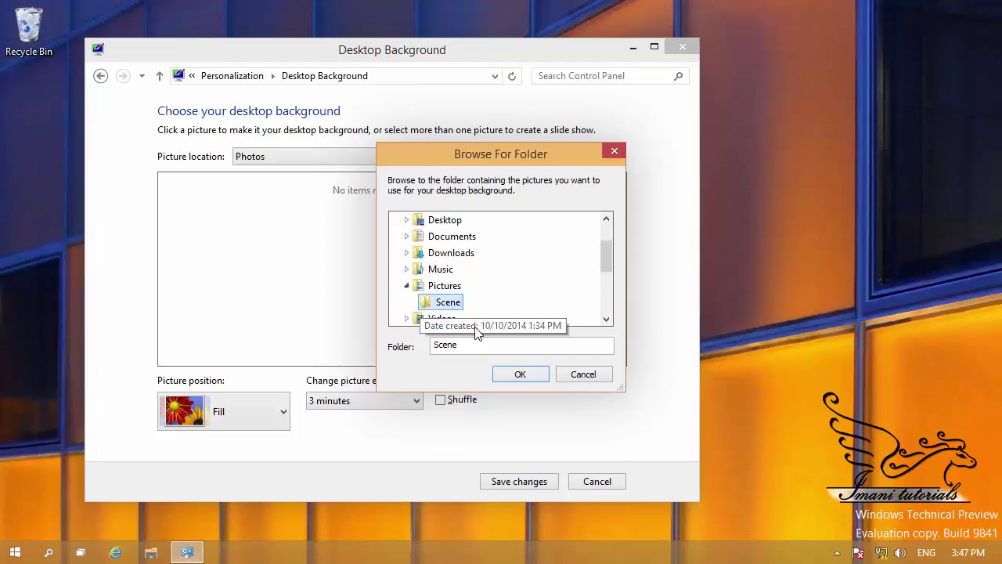
pyautogui.click(520, 373)
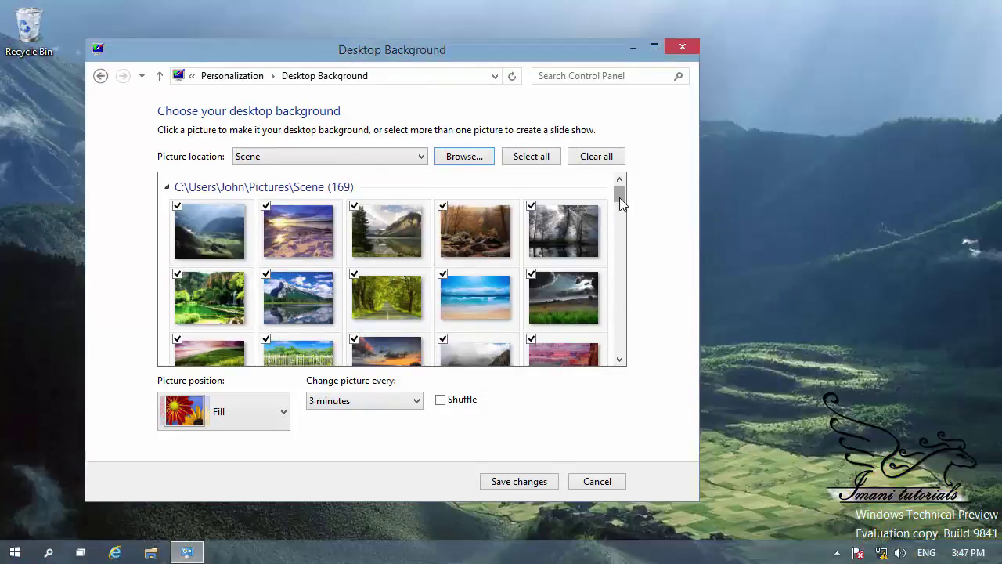
pyautogui.moveTo(620, 201); pyautogui.dragTo(617, 291)
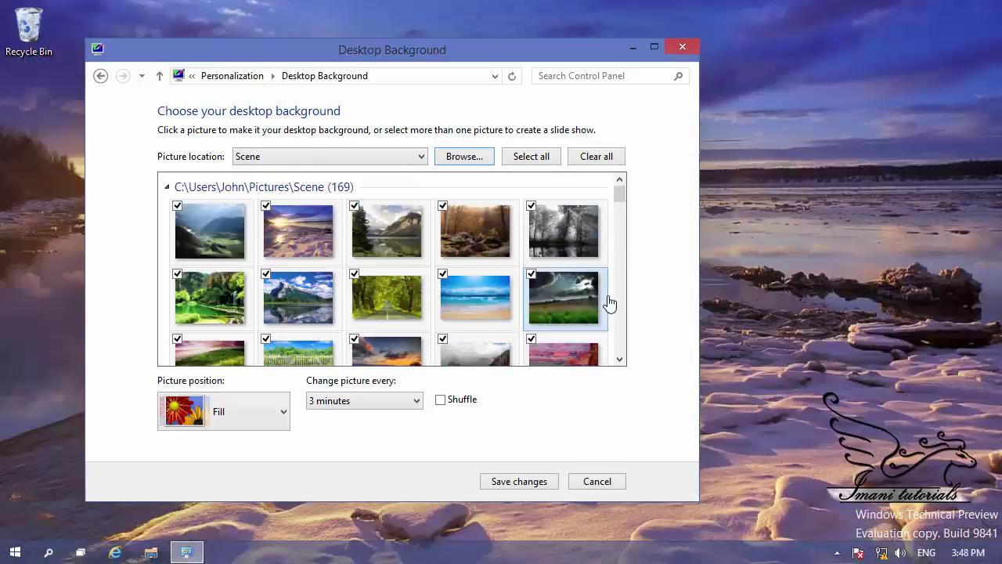
# Step: Clear the picture selection and include only the purple sunset shore, the tree-lined road and the stormy green field
pyautogui.click(592, 157)
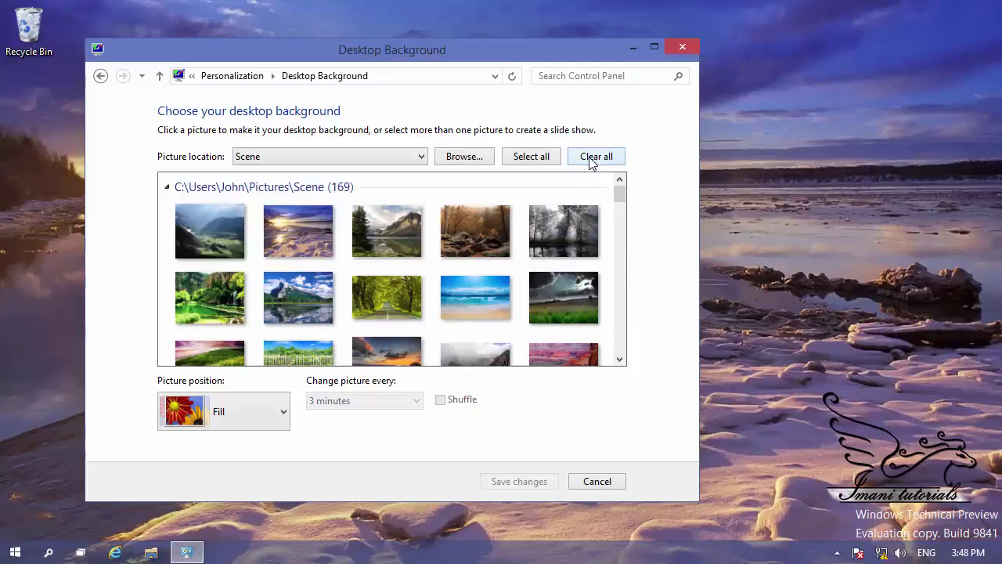
pyautogui.click(267, 208)
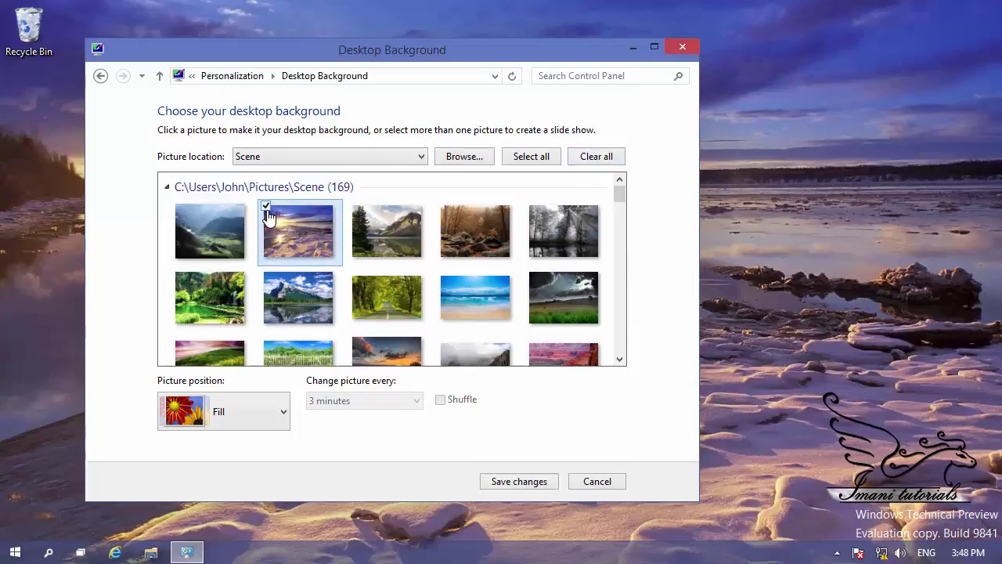
pyautogui.click(353, 274)
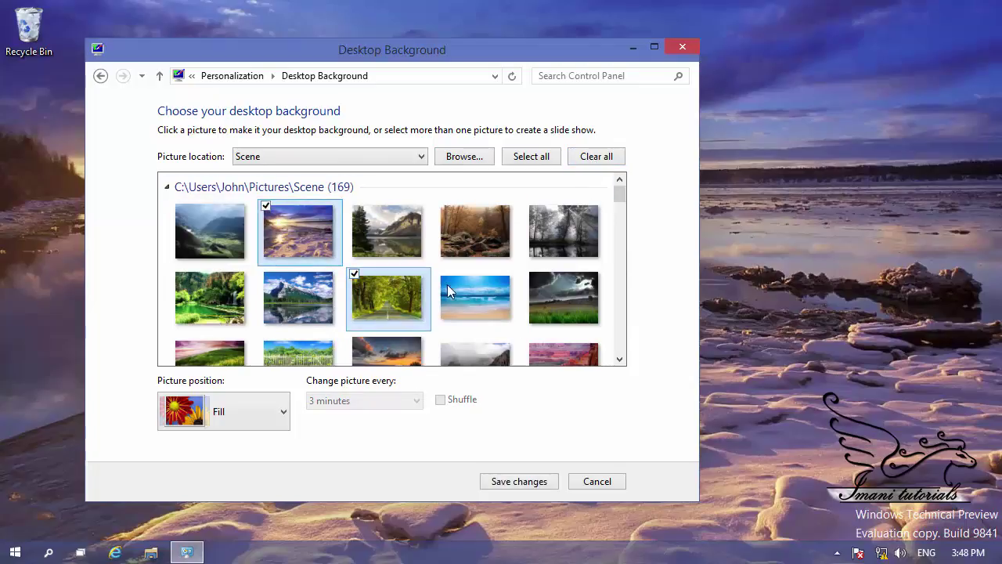
pyautogui.click(533, 276)
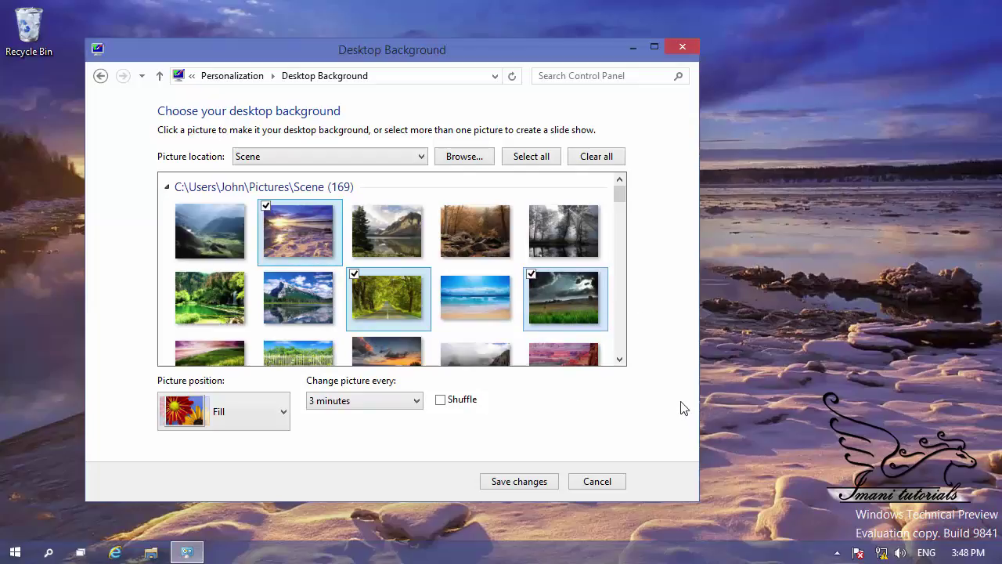
# Step: Select all pictures in the Scene folder and look through the change intervals, keeping 3 minutes
pyautogui.click(537, 161)
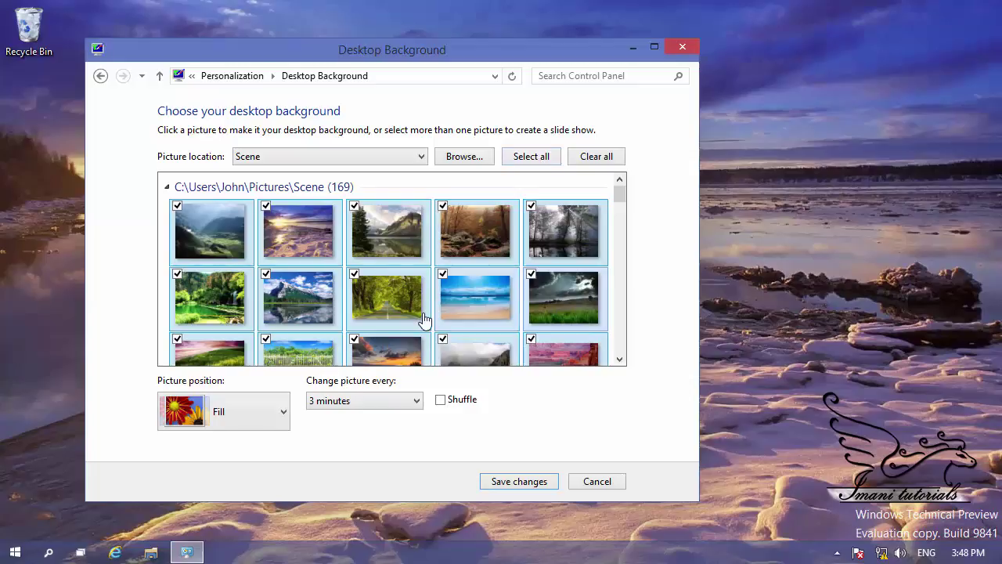
pyautogui.click(417, 403)
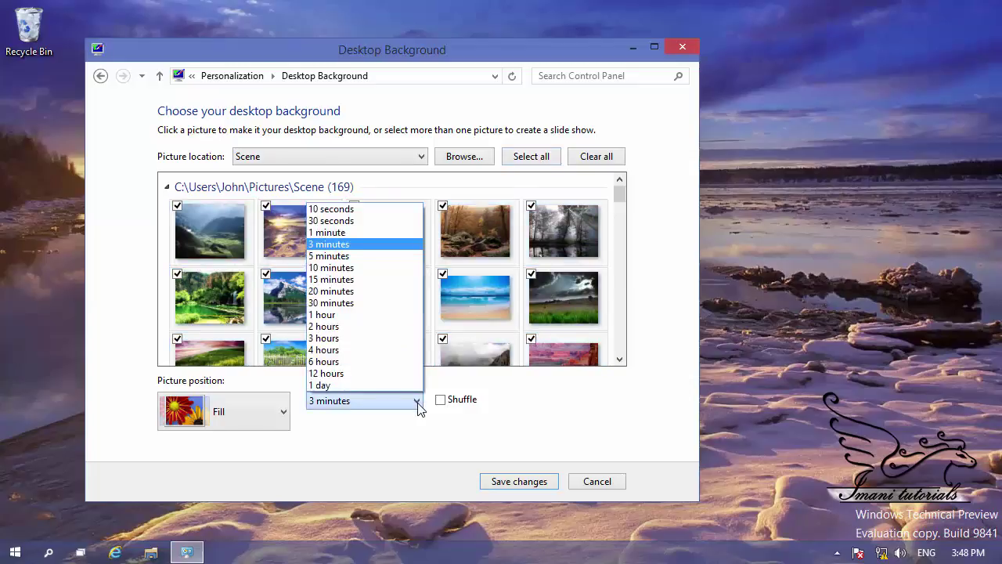
pyautogui.click(428, 425)
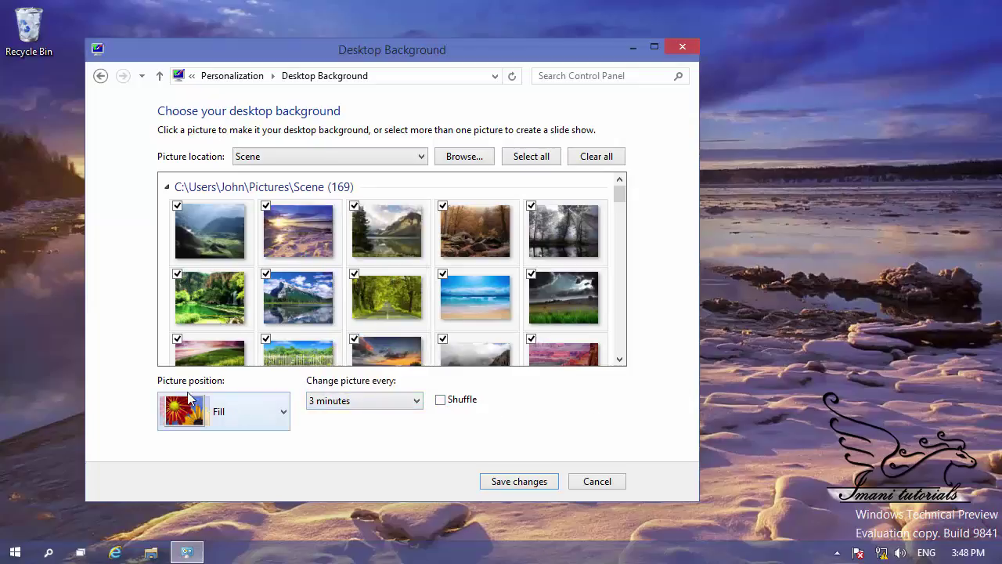
# Step: Look through the picture position options, keeping Fill, and save the desktop background changes
pyautogui.click(283, 408)
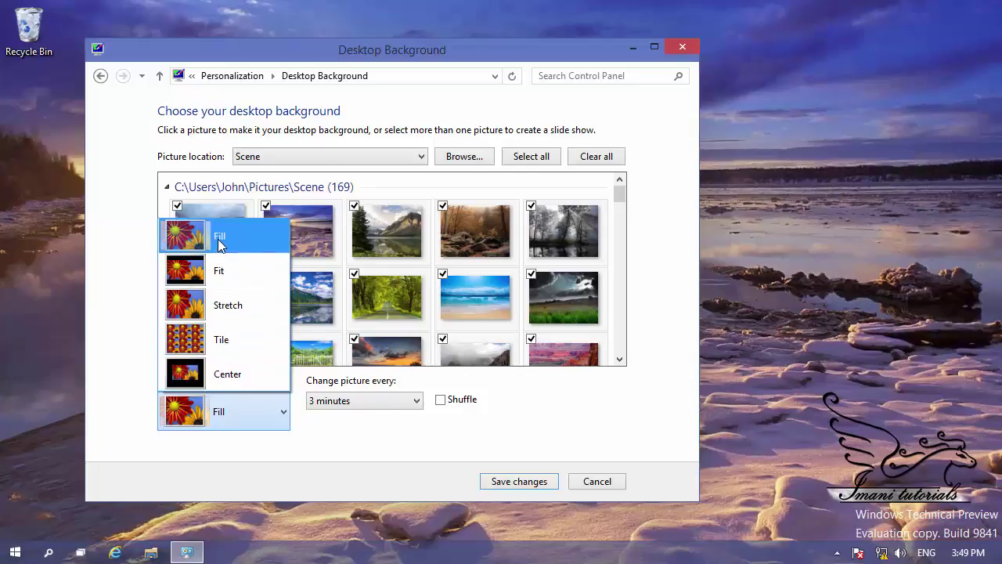
pyautogui.click(296, 453)
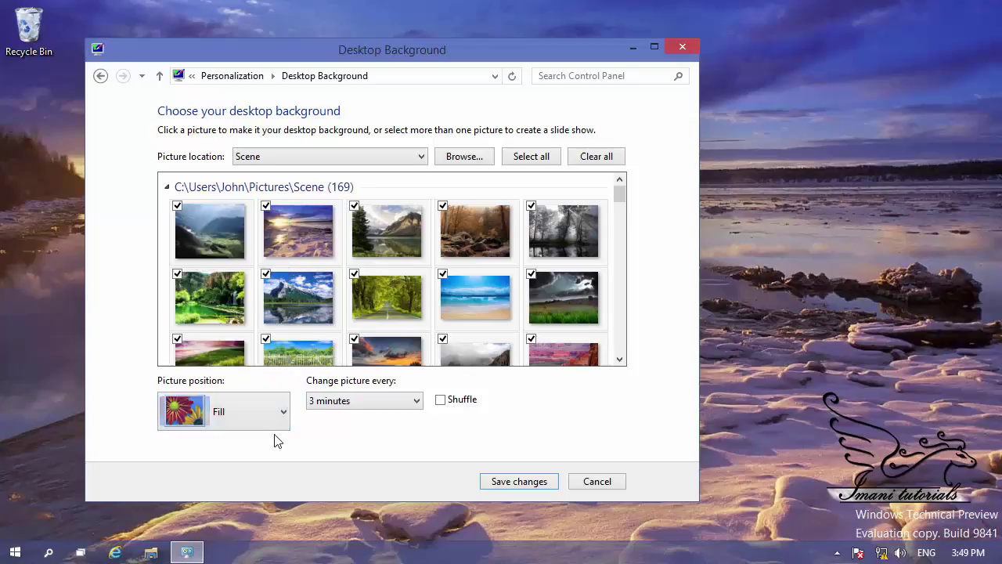
pyautogui.click(517, 480)
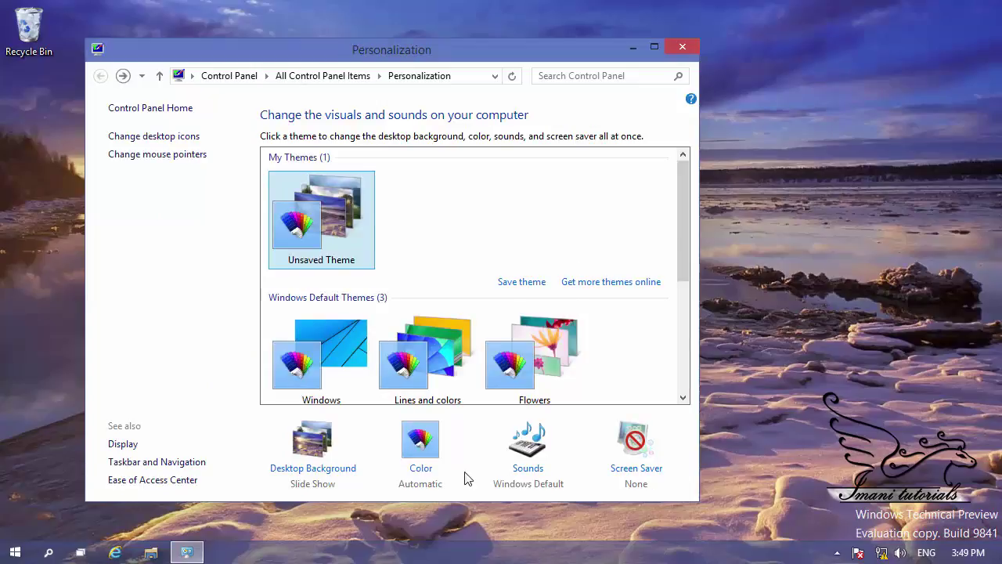